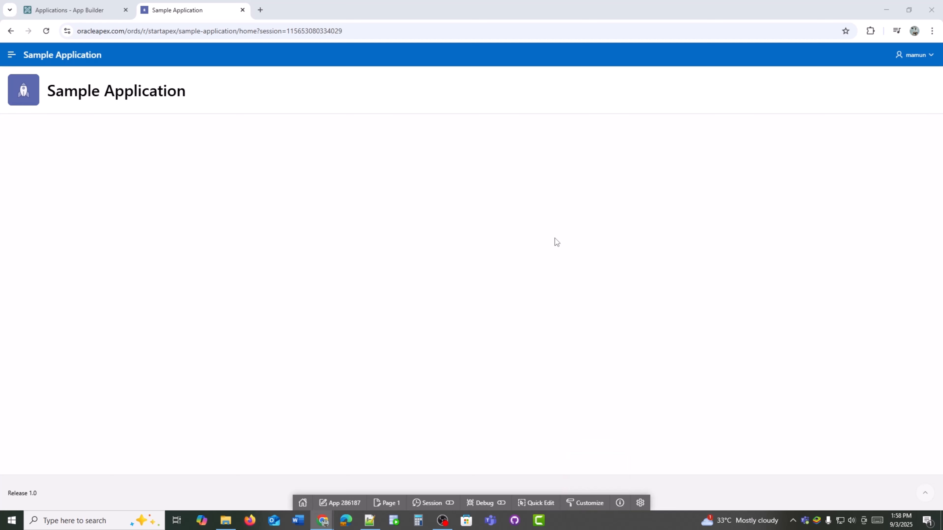
Check the running application's navigation menu, expanded and collapsed, and open page 1 for editing in Page Designer.
click(11, 55)
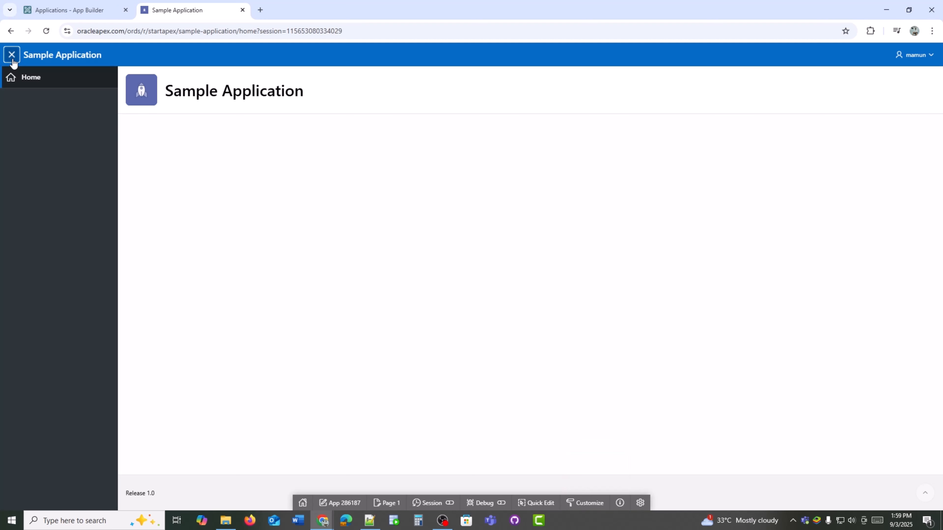
click(12, 59)
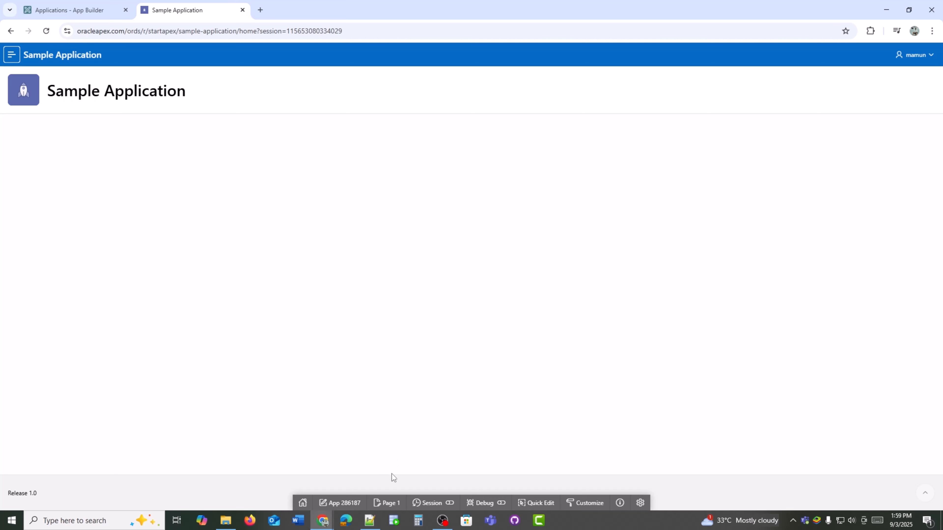
click(394, 506)
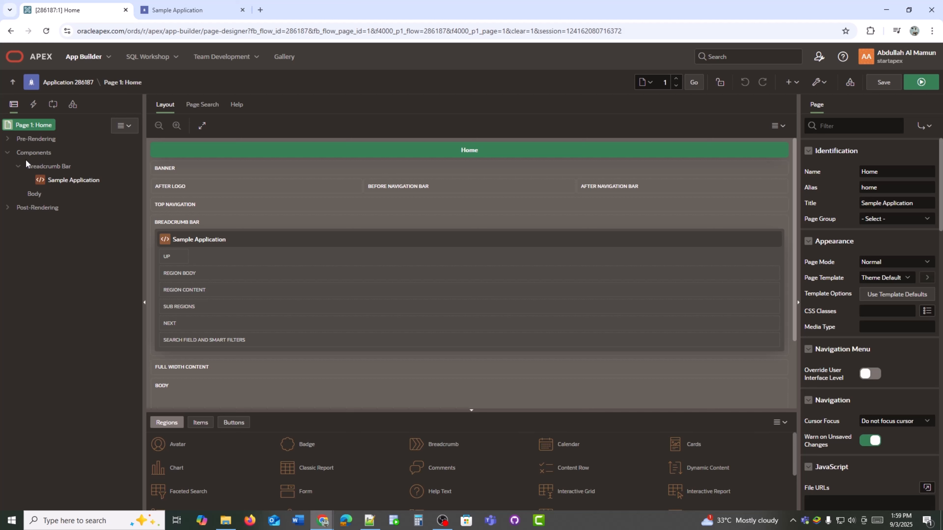
Examine the Home page's Dynamic Actions, Processing, Page Shared Components and Rendering trees, widening the tree pane to show their names.
click(33, 107)
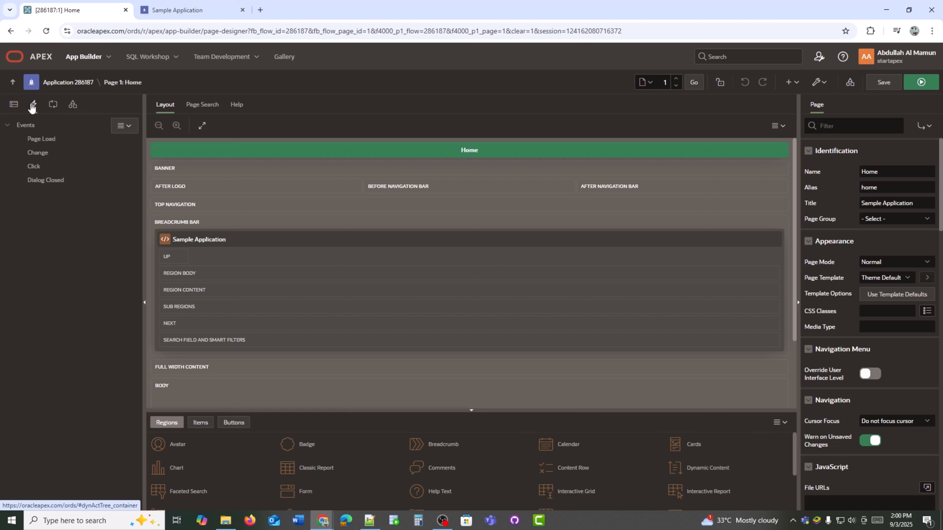
click(54, 108)
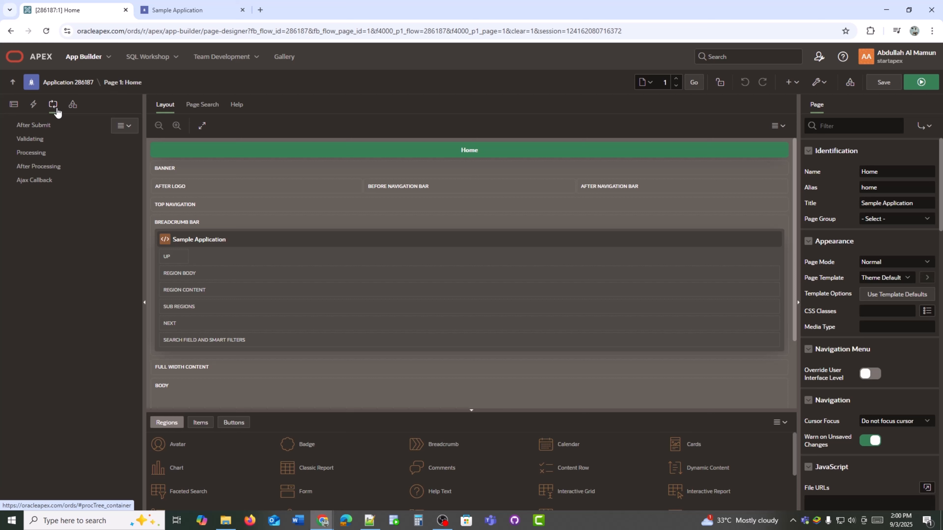
click(73, 106)
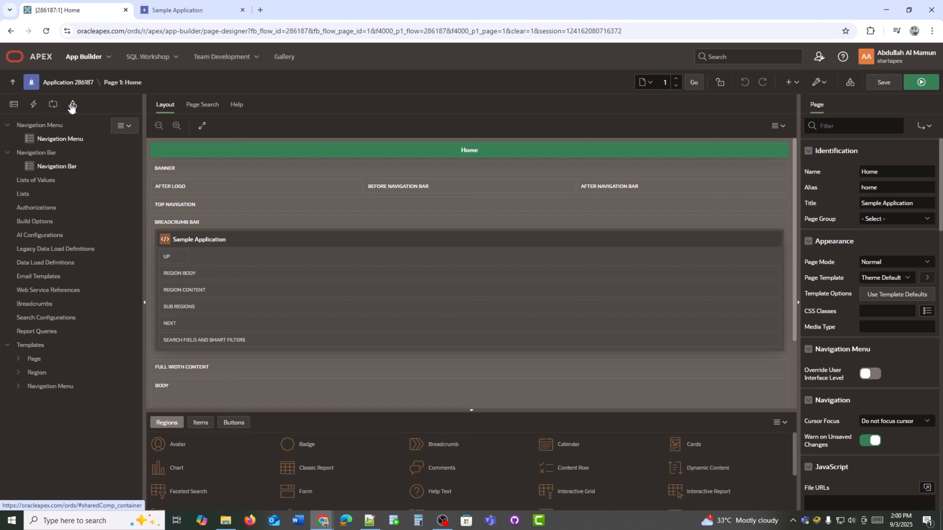
drag(144, 266, 385, 266)
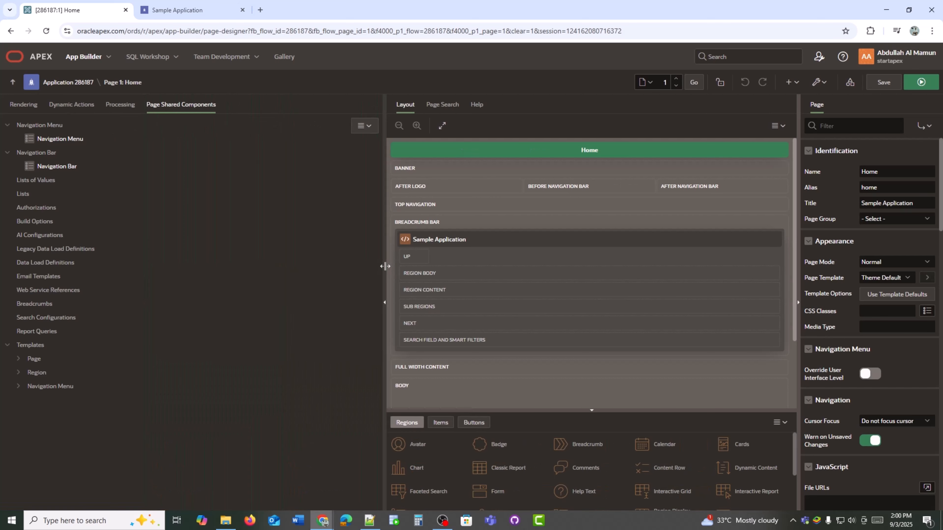
click(23, 105)
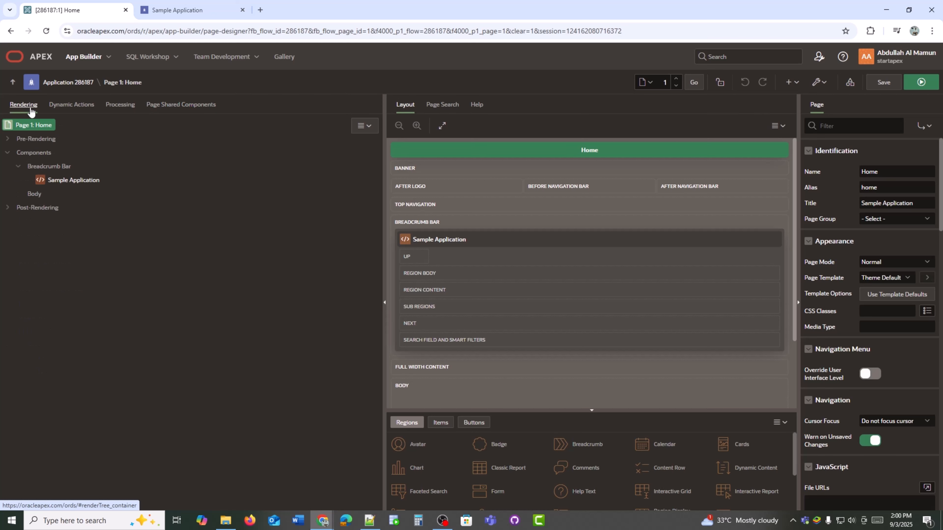
mouse_move(386, 245)
mouse_down()
mouse_move(481, 247)
mouse_move(252, 247)
mouse_move(316, 252)
mouse_up()
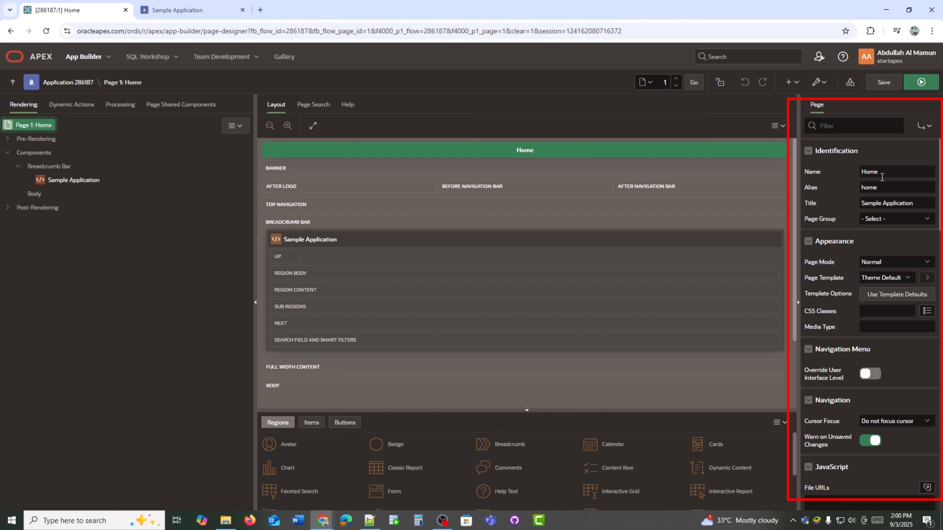
Review the Home page's properties, from CSS and HTML Header through Security and Advanced, and return to Identification.
scroll(882, 177, down, 10)
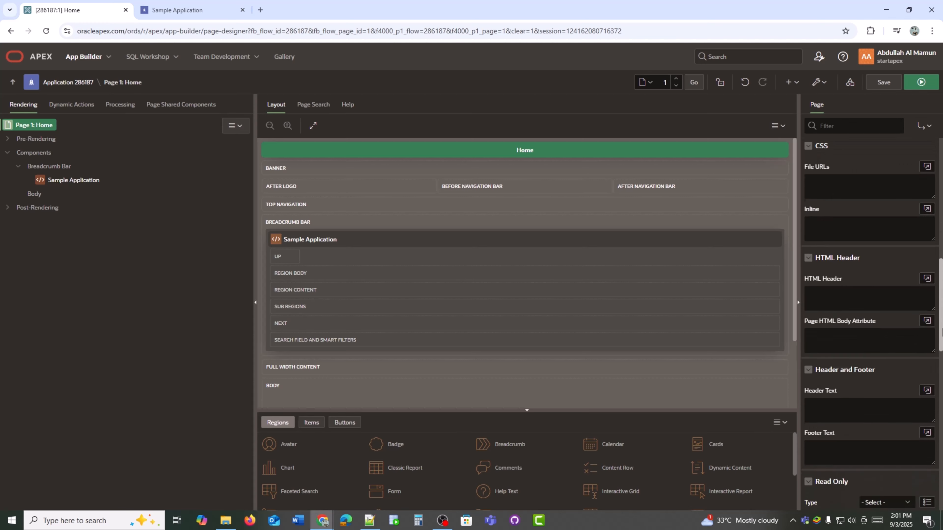
scroll(869, 297, down, 1)
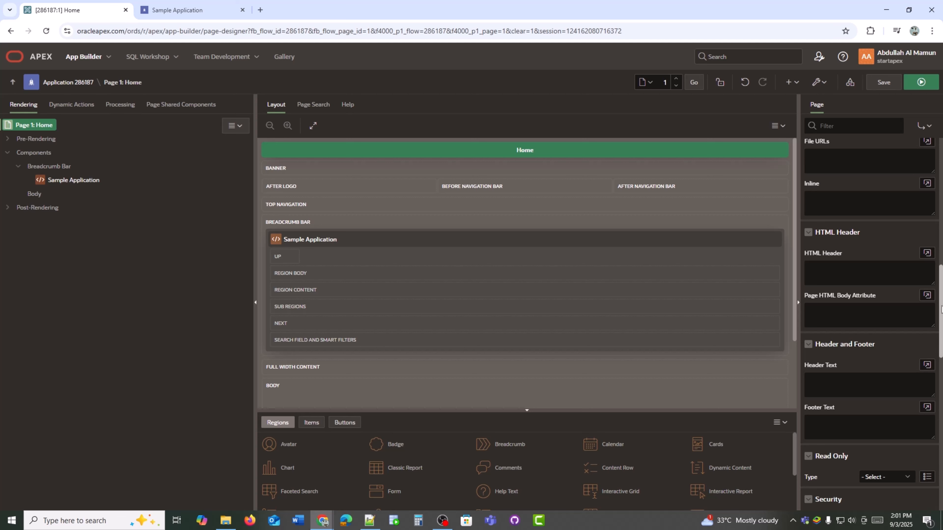
drag(942, 309, 942, 386)
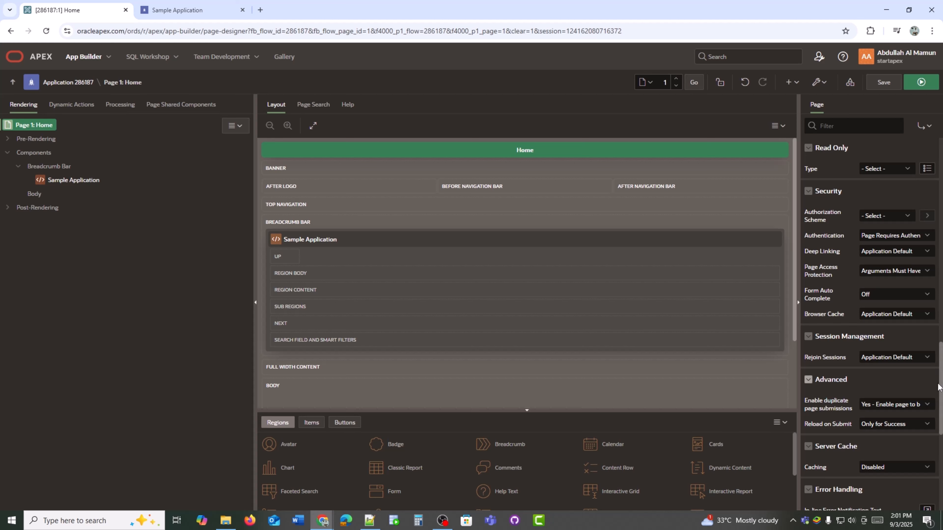
drag(941, 388, 942, 174)
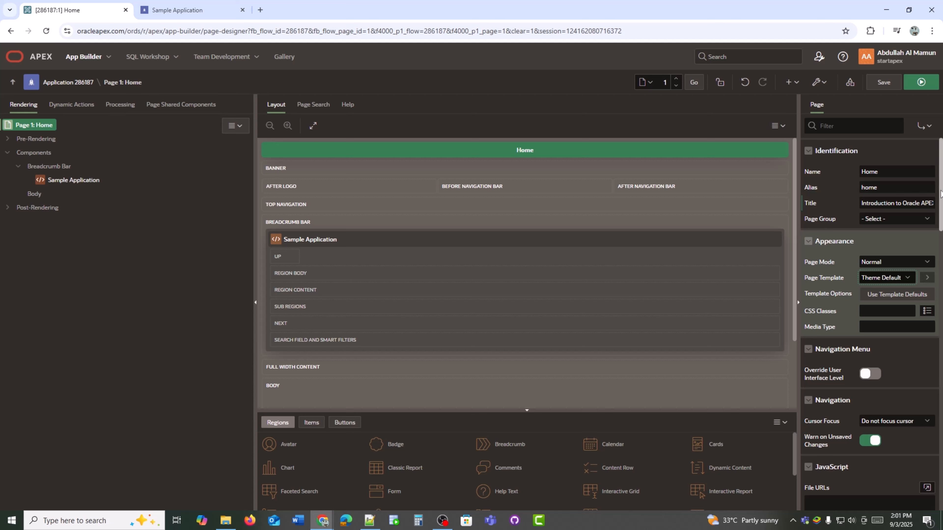
Try the Left Side Column page template on the Home page and restore Theme Default.
click(888, 280)
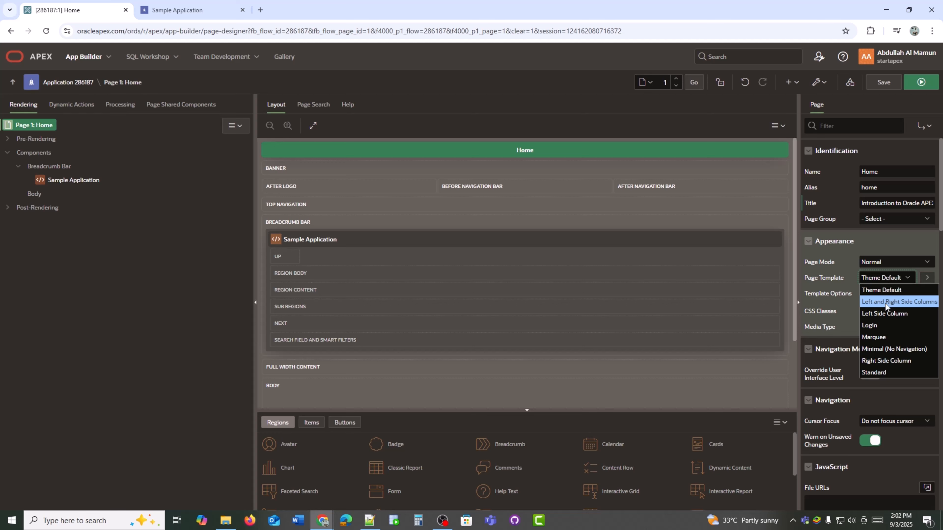
click(921, 314)
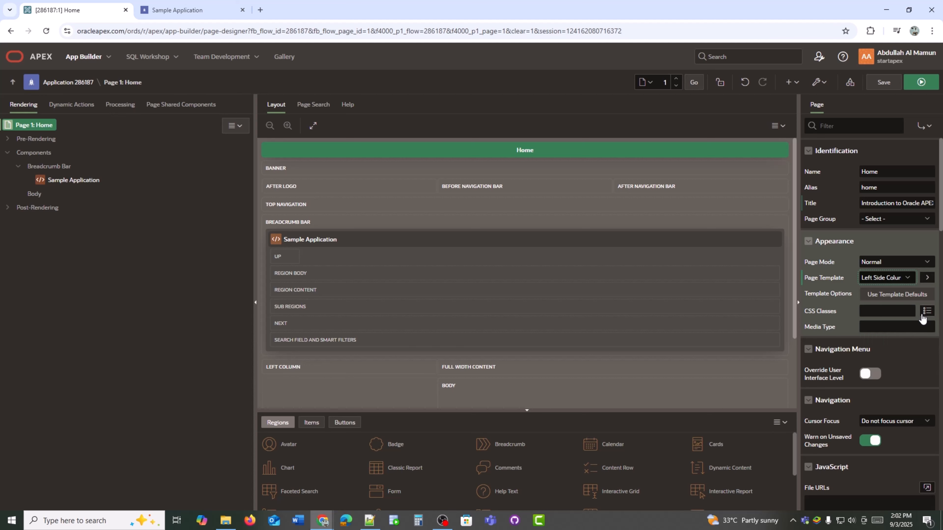
scroll(659, 275, down, 3)
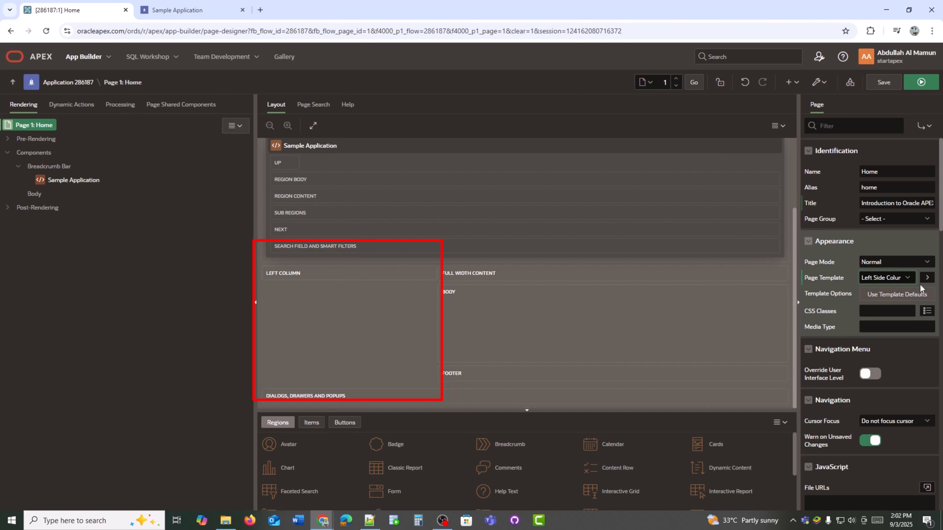
click(898, 278)
click(900, 293)
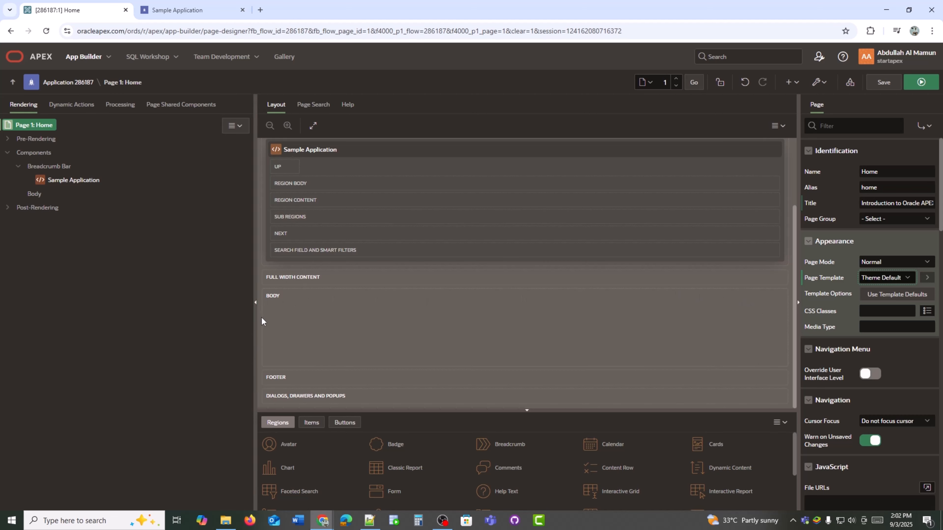
drag(255, 320, 150, 316)
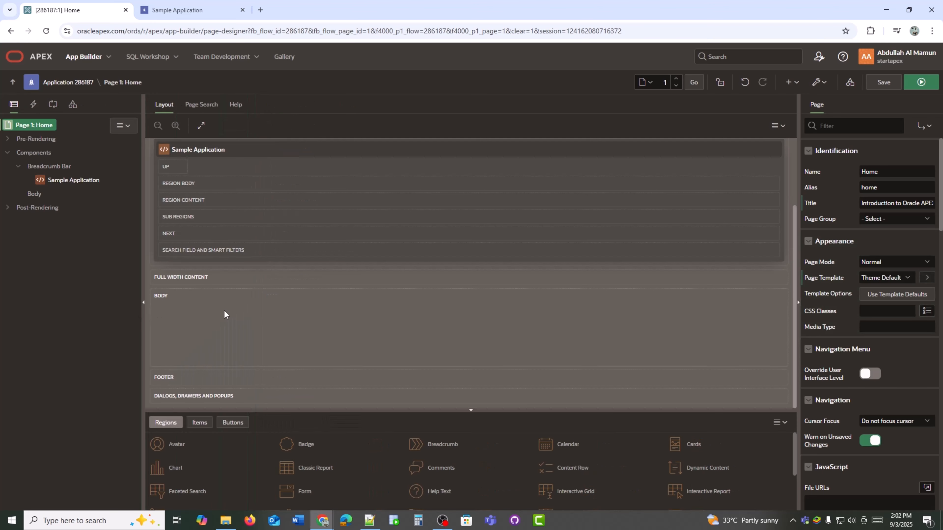
Try the Left and Right Side Columns page template and examine the column, body and footer positions in the layout.
click(892, 279)
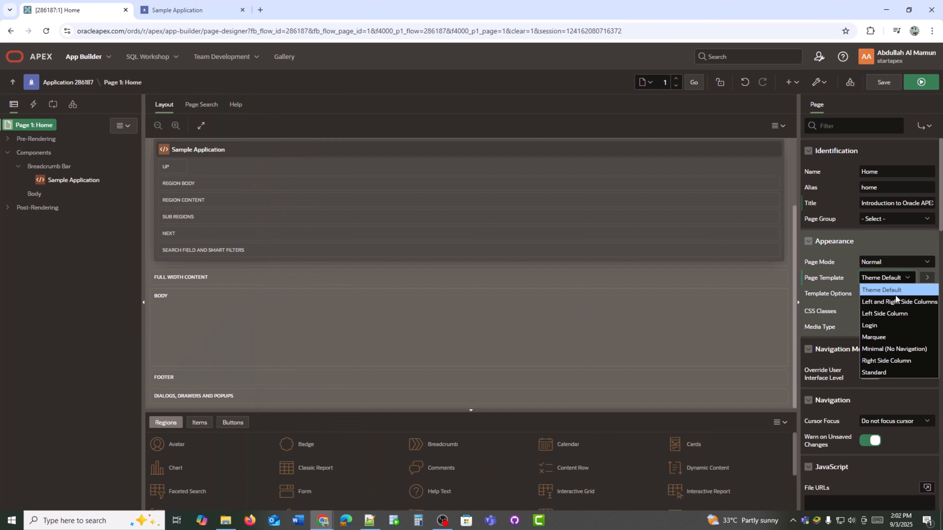
click(890, 305)
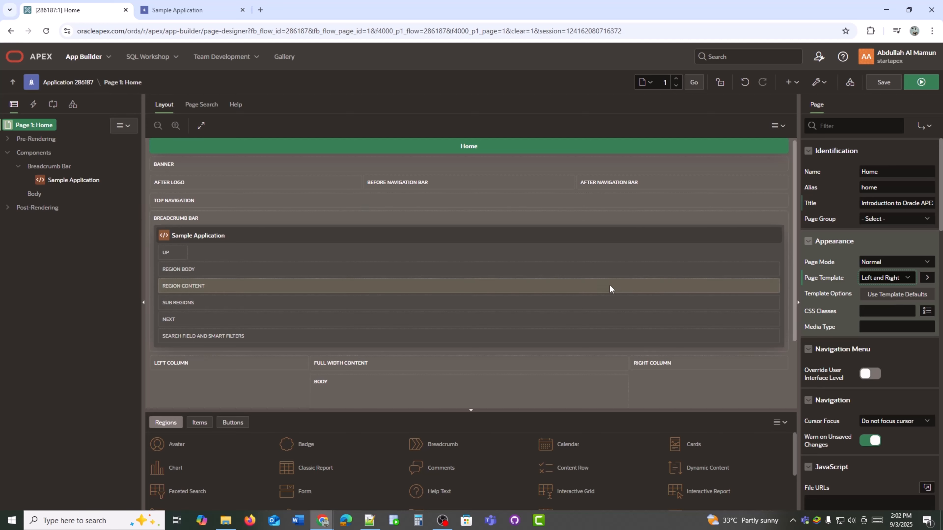
scroll(611, 288, down, 3)
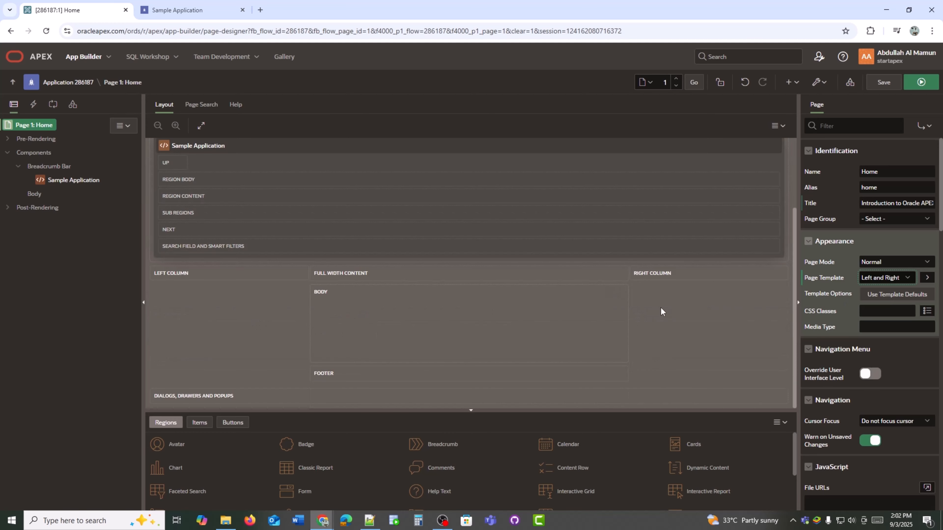
click(329, 372)
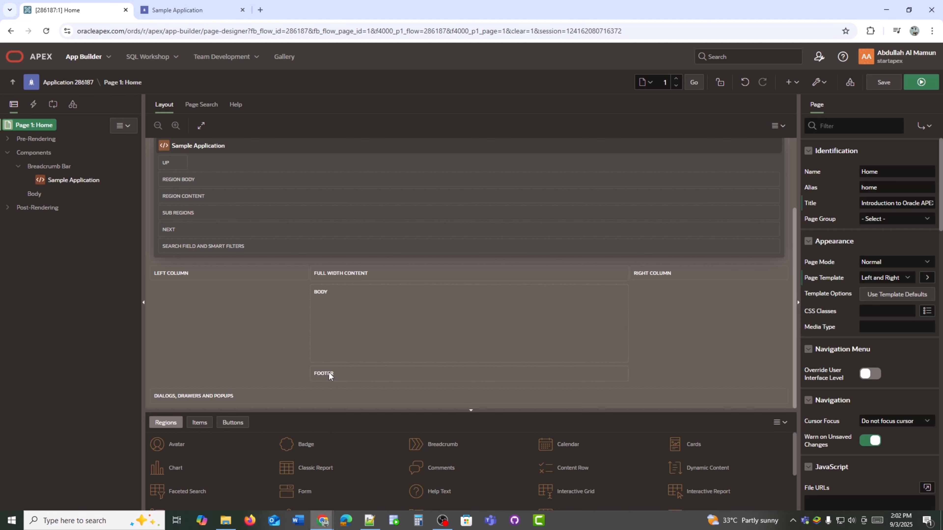
Apply the Left Side Column page template and run the page to check it with the navigation menu expanded.
click(875, 280)
key(r)
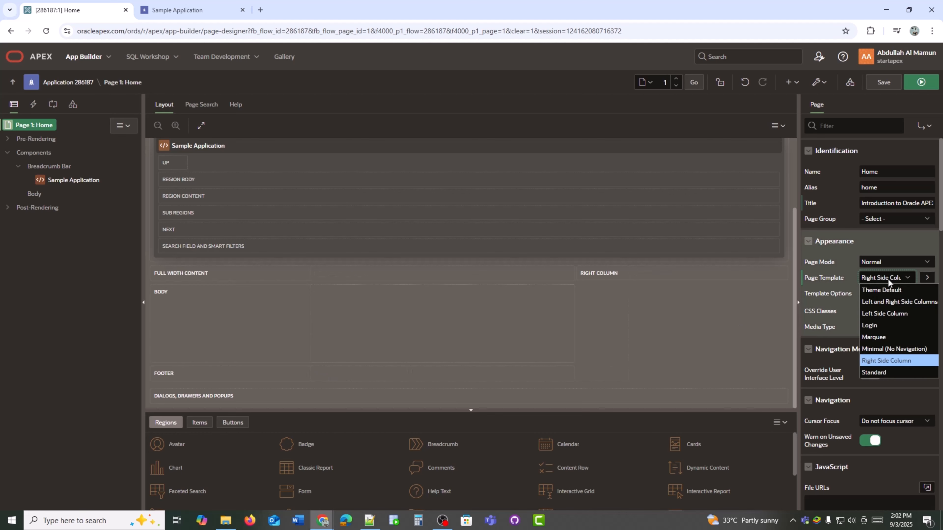
click(887, 314)
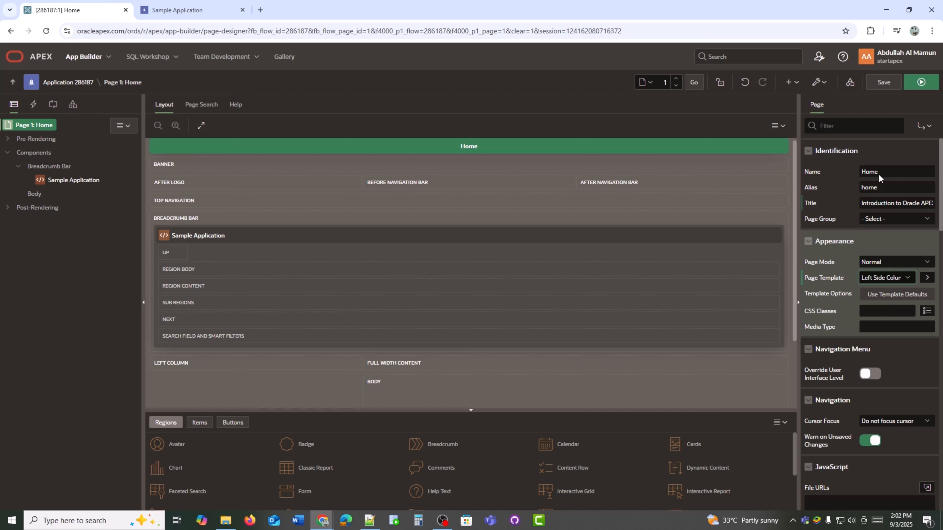
click(913, 78)
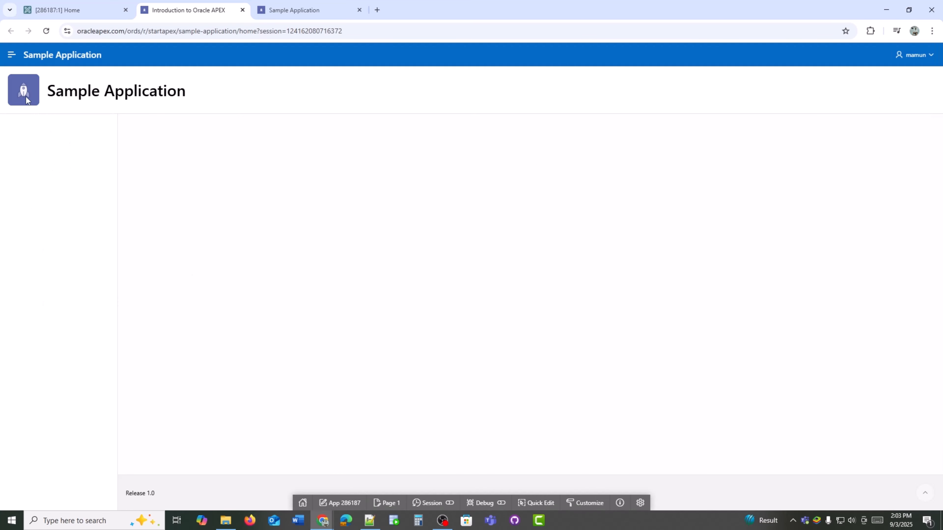
click(11, 54)
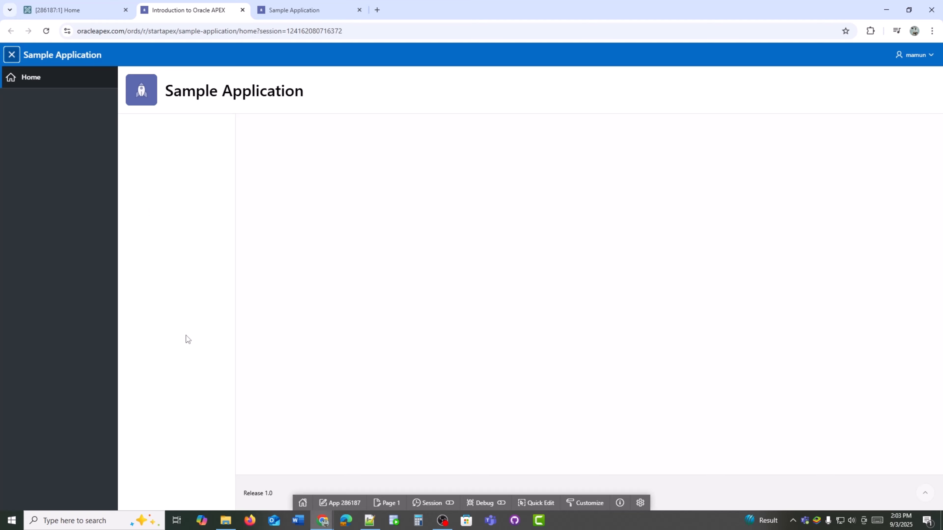
Return to Page Designer, close the old Sample Application tab, and set the page template to Left and Right Side Columns.
click(64, 11)
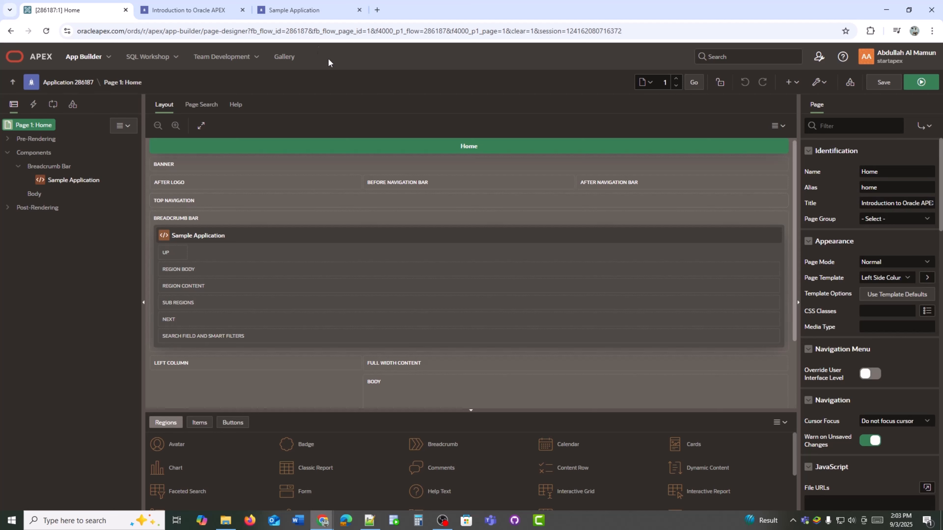
click(360, 10)
click(893, 278)
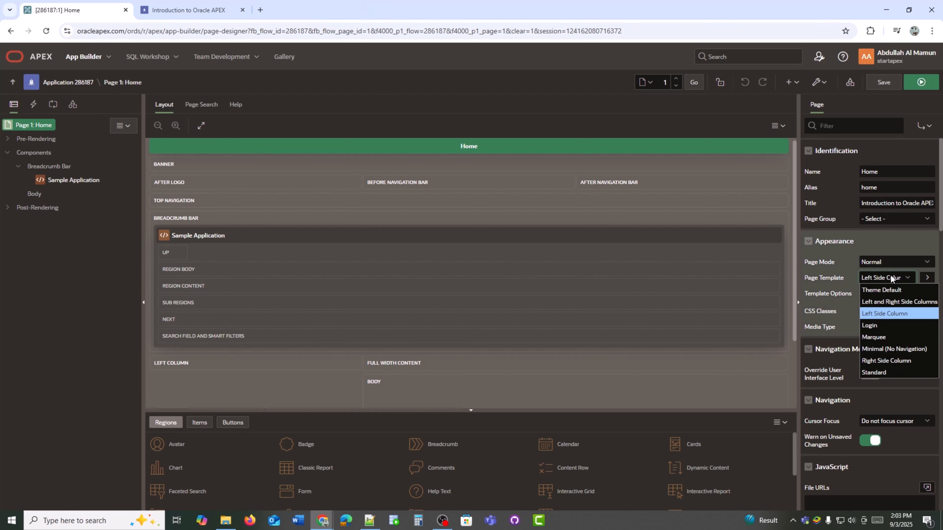
click(893, 302)
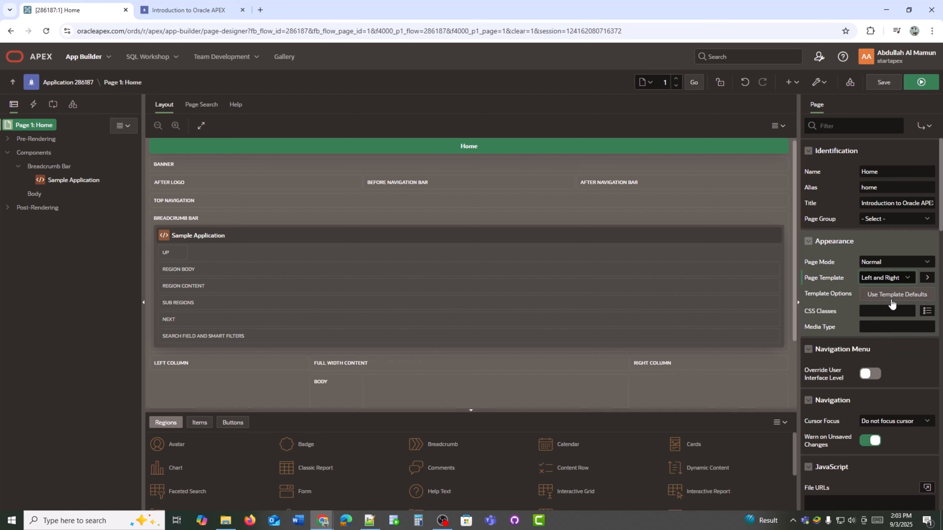
Save and run the Home page, and collapse and re-expand its right column.
click(921, 82)
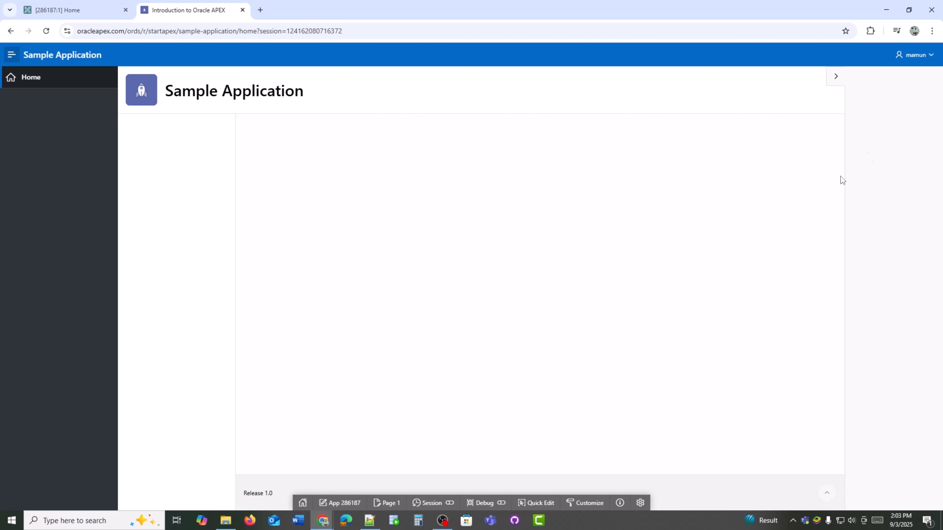
click(831, 78)
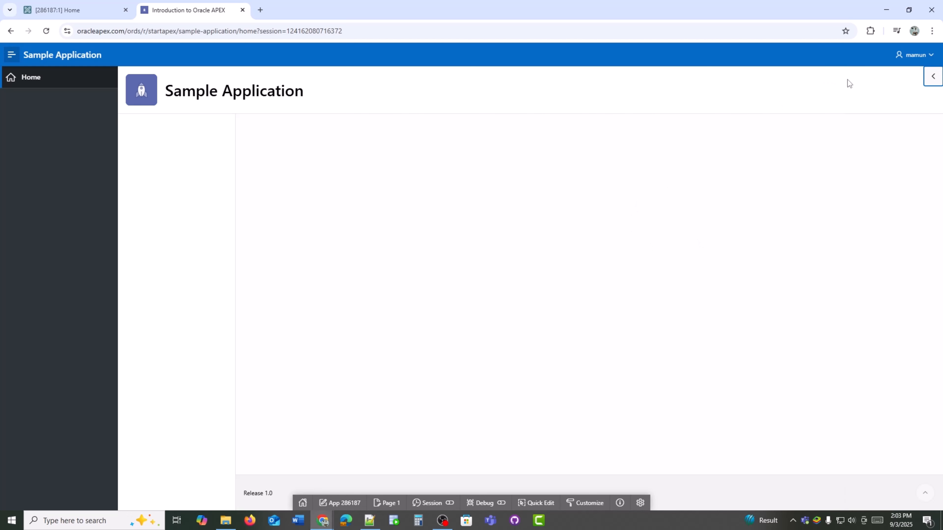
click(929, 82)
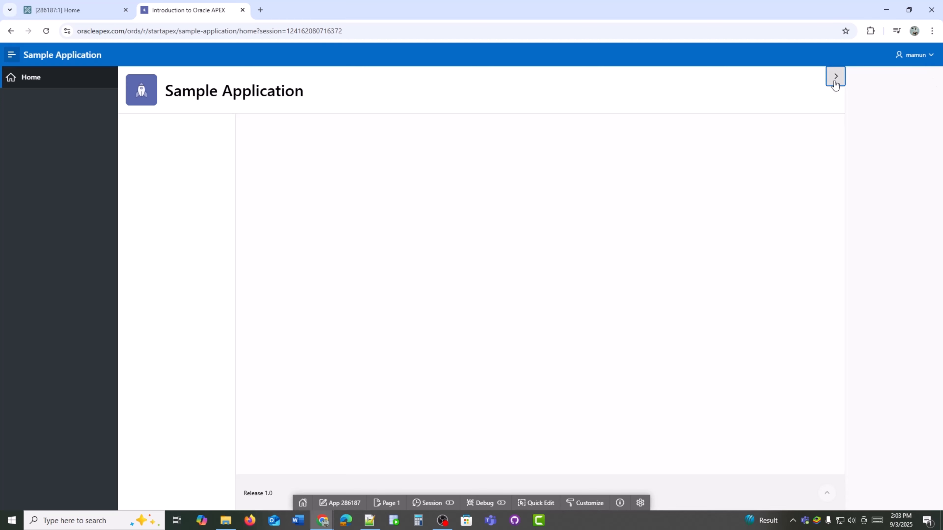